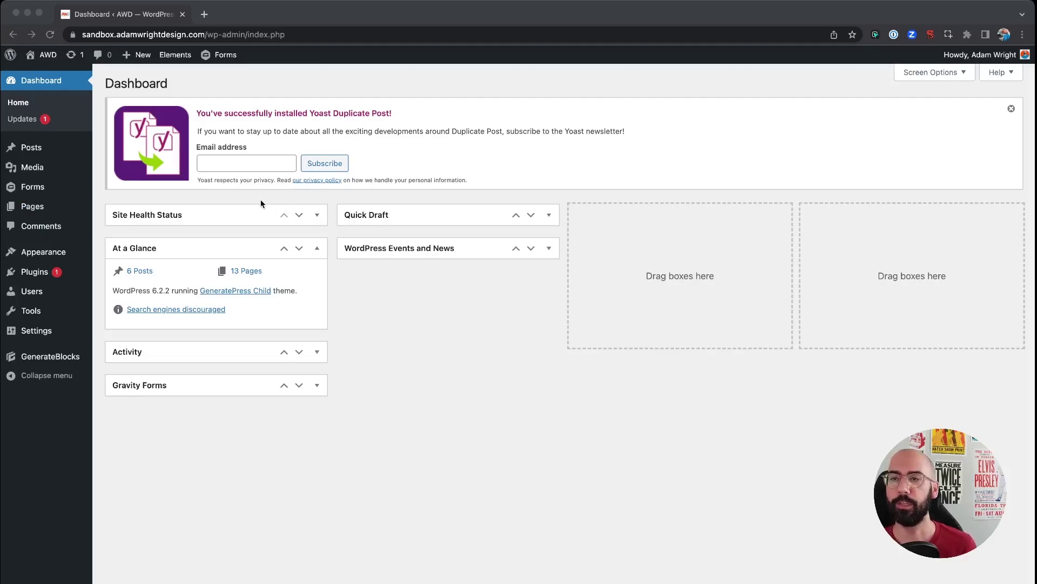
Step: Go to Appearance > Elements to list the GeneratePress elements
left_click(261, 203)
mouse_move(48, 261)
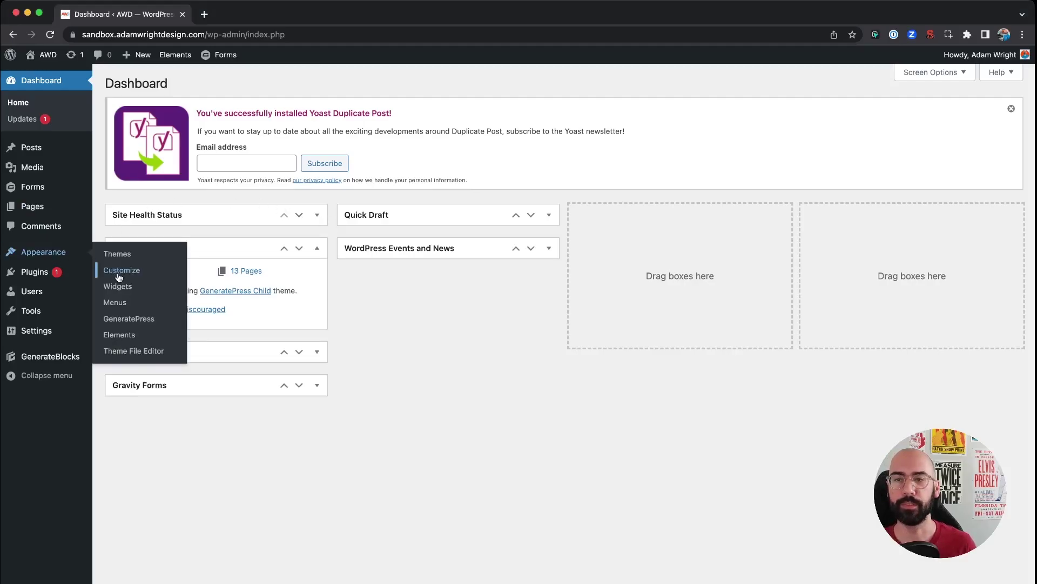
left_click(119, 339)
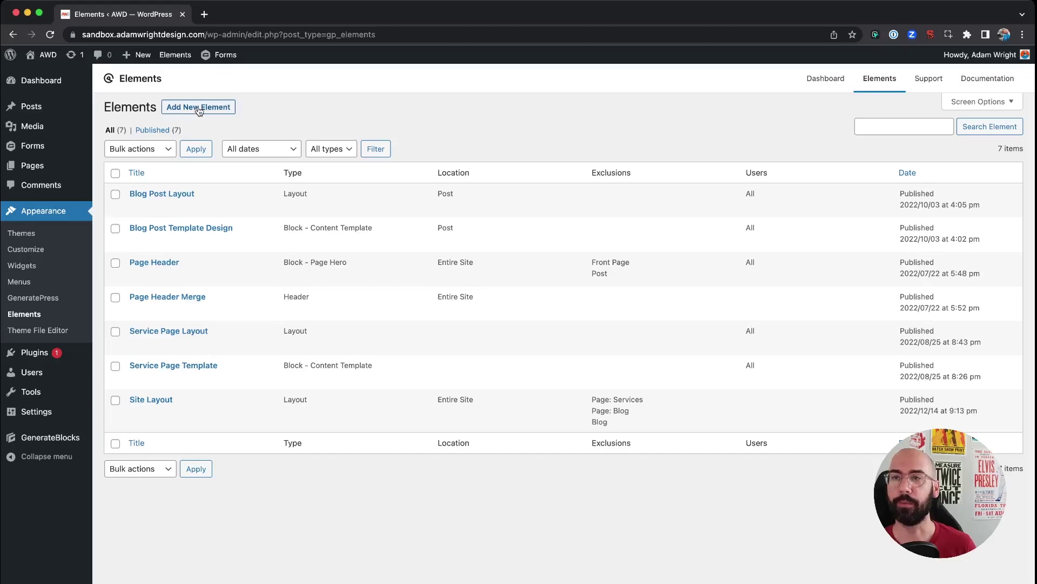
Step: Create a new element of type Hook, opening a blank wp_head hook editor
left_click(198, 107)
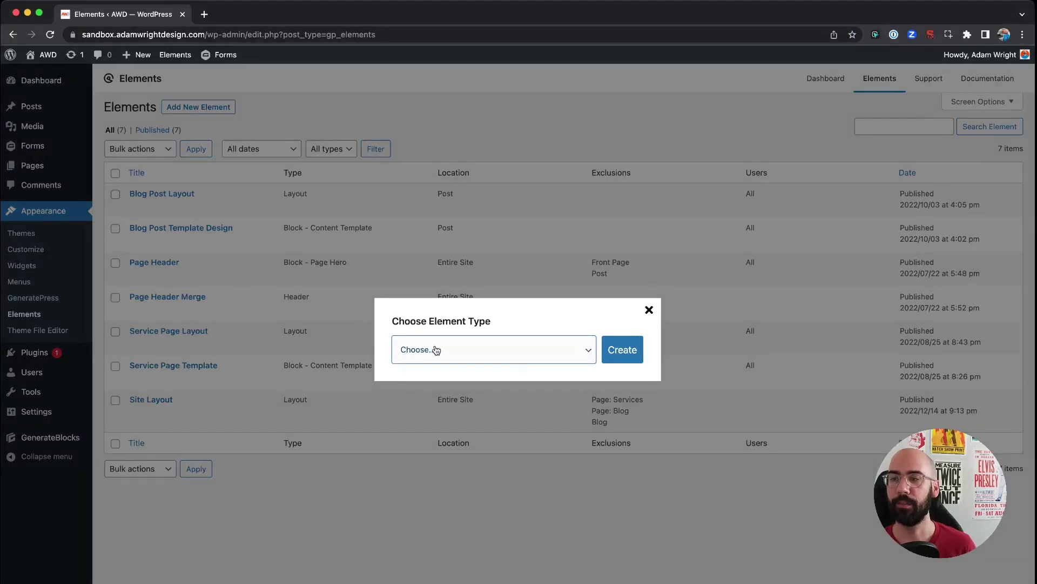
key("h")
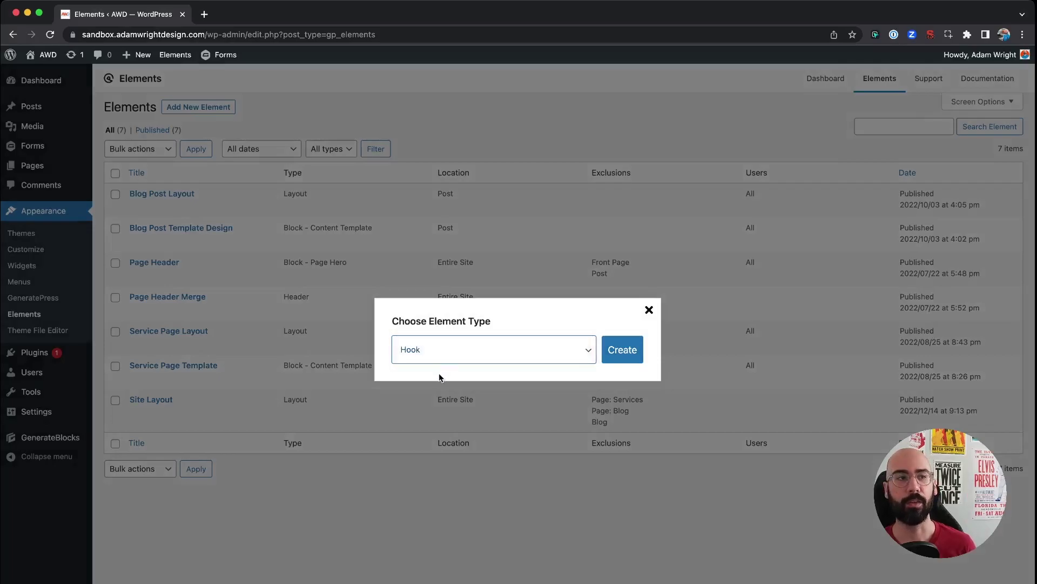
left_click(626, 348)
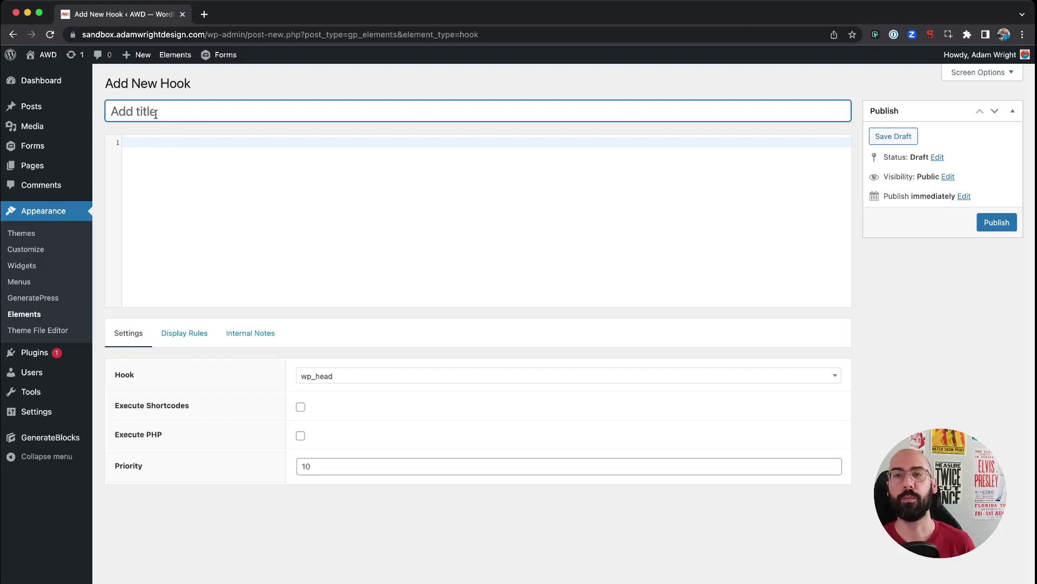
Step: Title the new hook 'Google Analytics Code'
left_click(155, 114)
type("Google Analt")
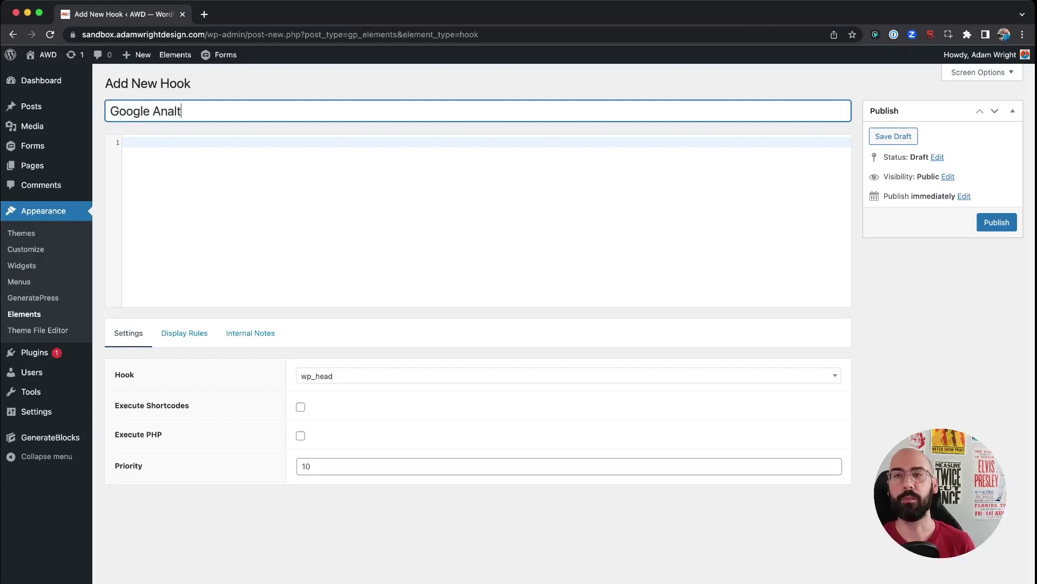
type("y")
key("BackSpace")
key("BackSpace")
type("ytics Co")
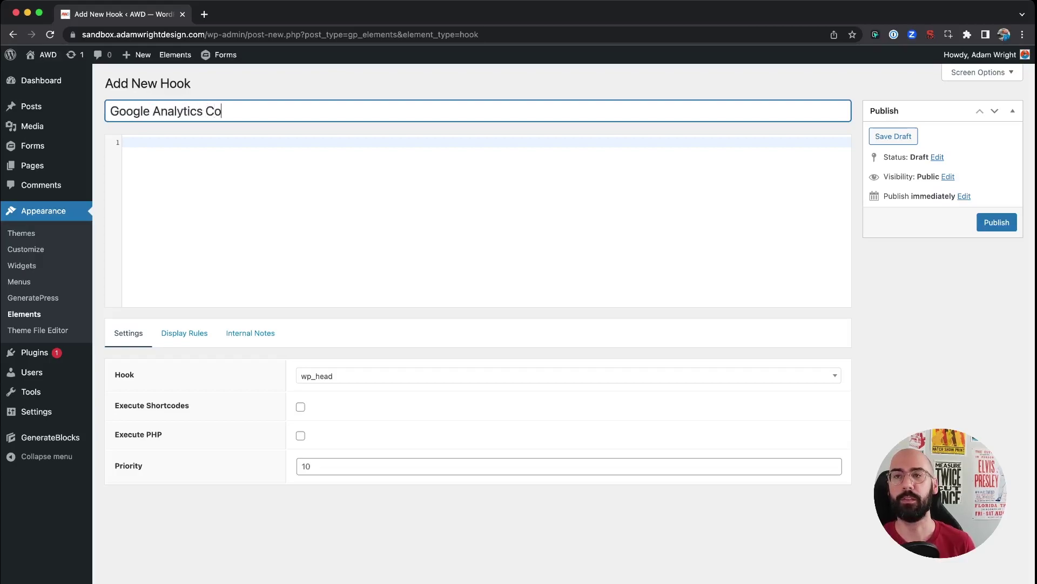
type("de")
Step: Enter an empty <script></script> tag pair in the hook's code editor
left_click(237, 169)
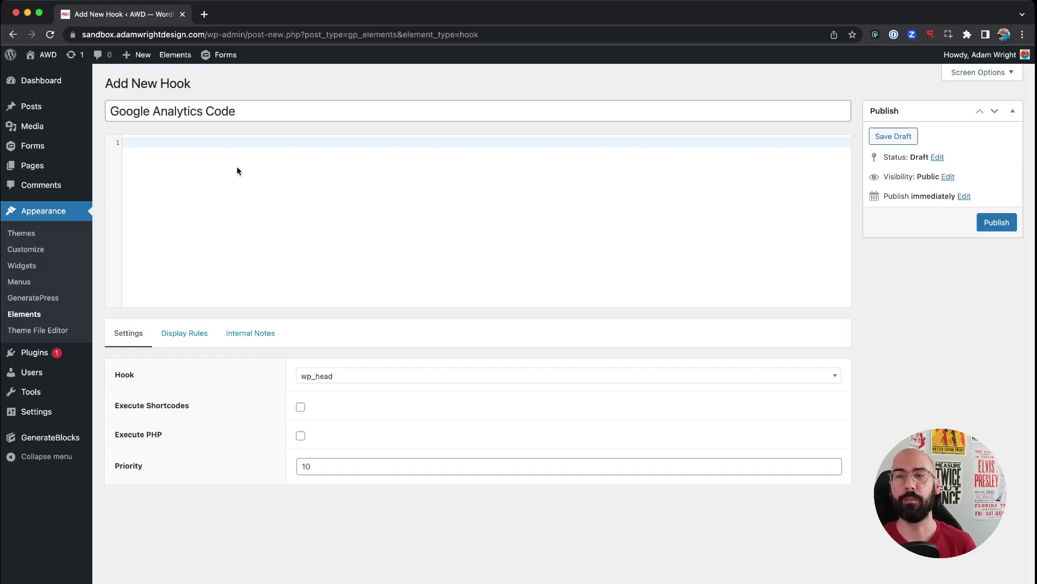
type("<")
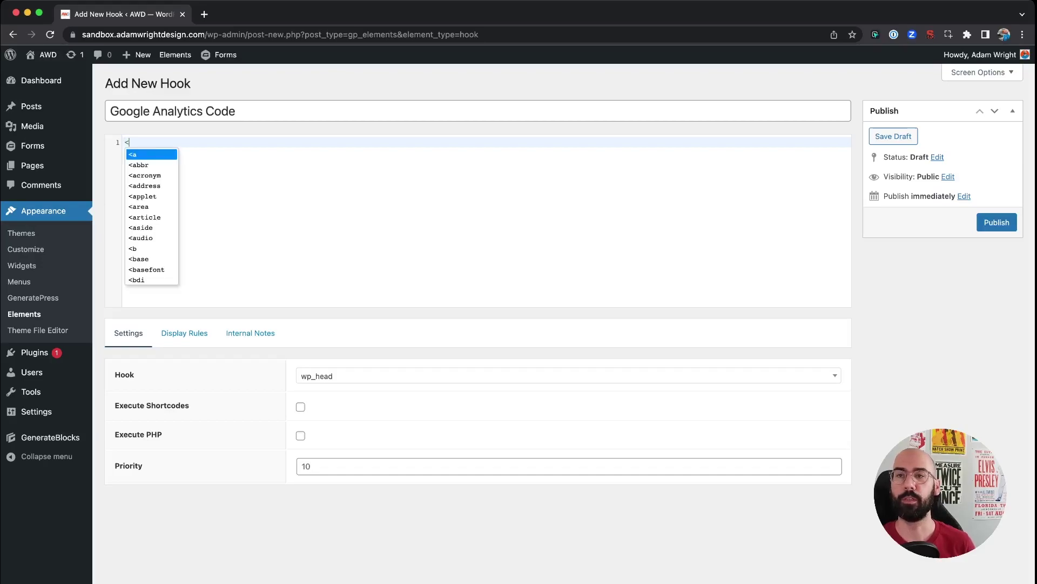
type("script></script>")
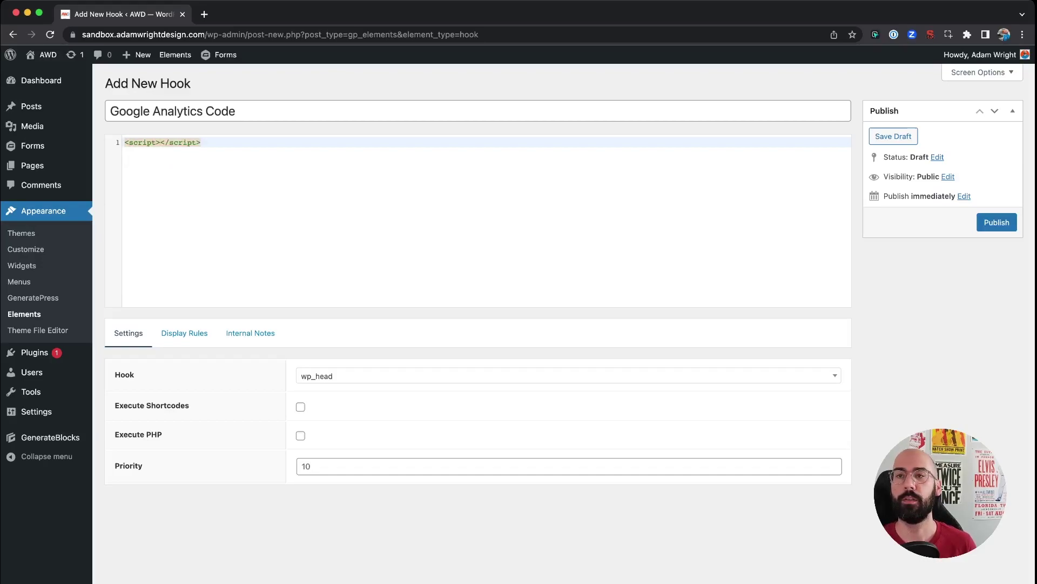
left_click(246, 176)
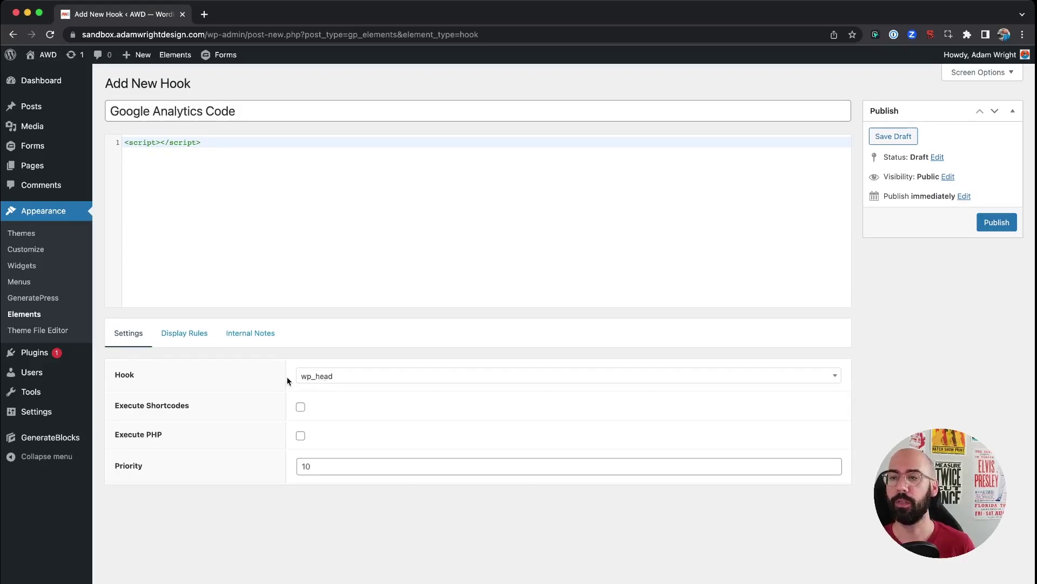
left_click(323, 378)
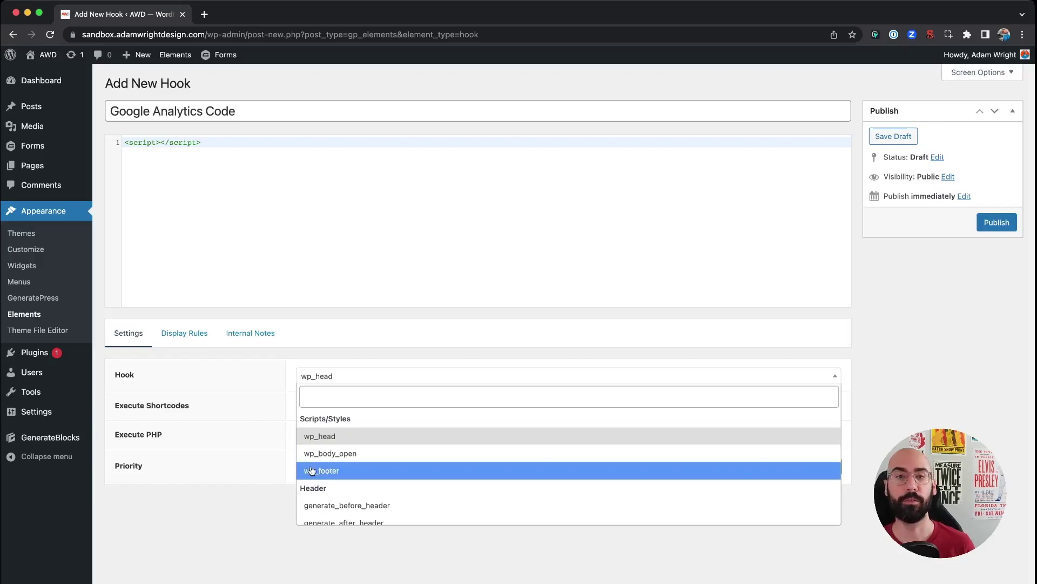
left_click(332, 437)
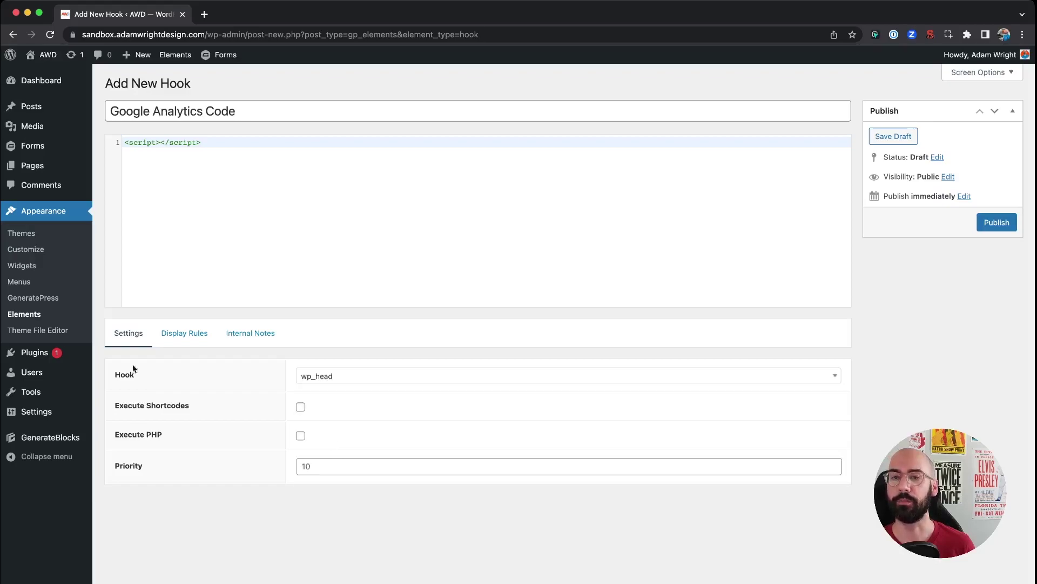
Step: Set Display Rules to Location 'Entire Site', no exclusions, and Users 'All Users'
left_click(183, 338)
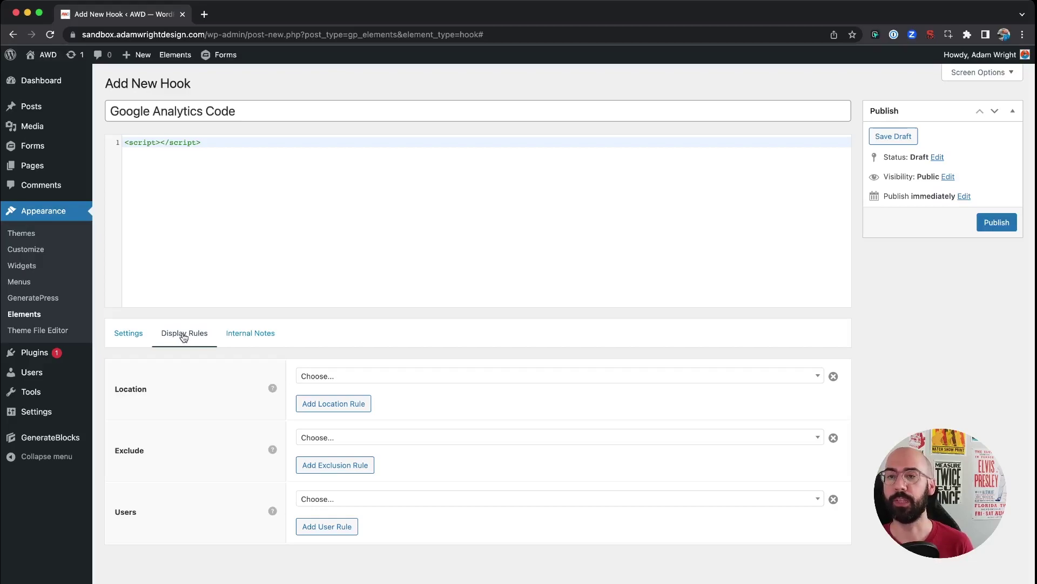
left_click(346, 374)
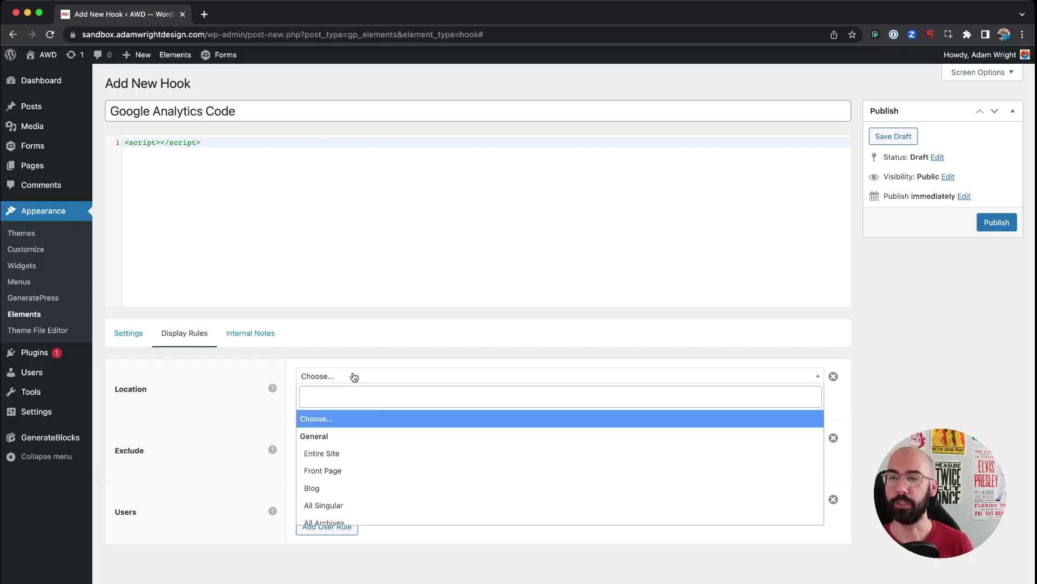
left_click(324, 454)
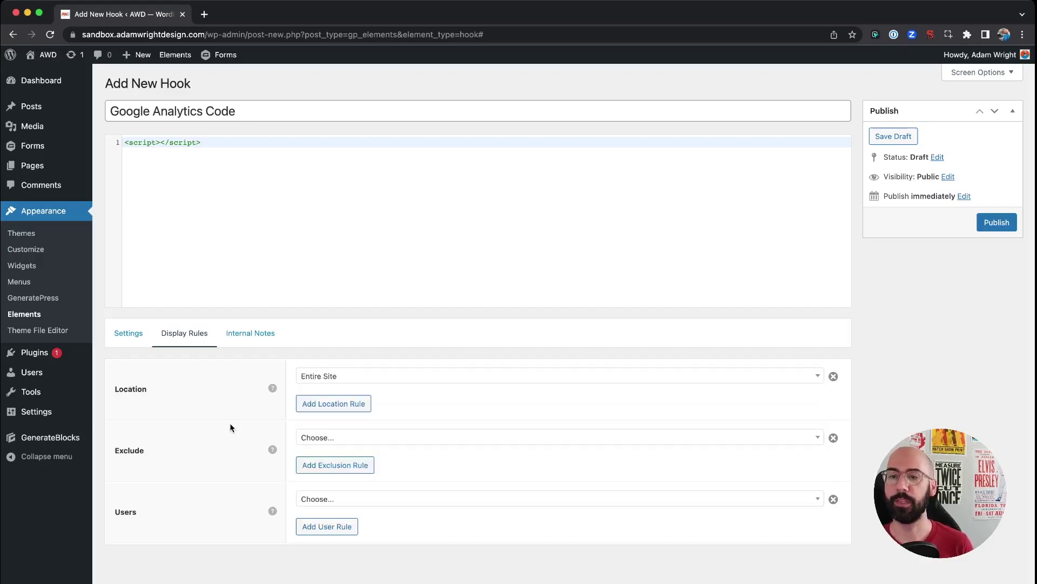
left_click(325, 437)
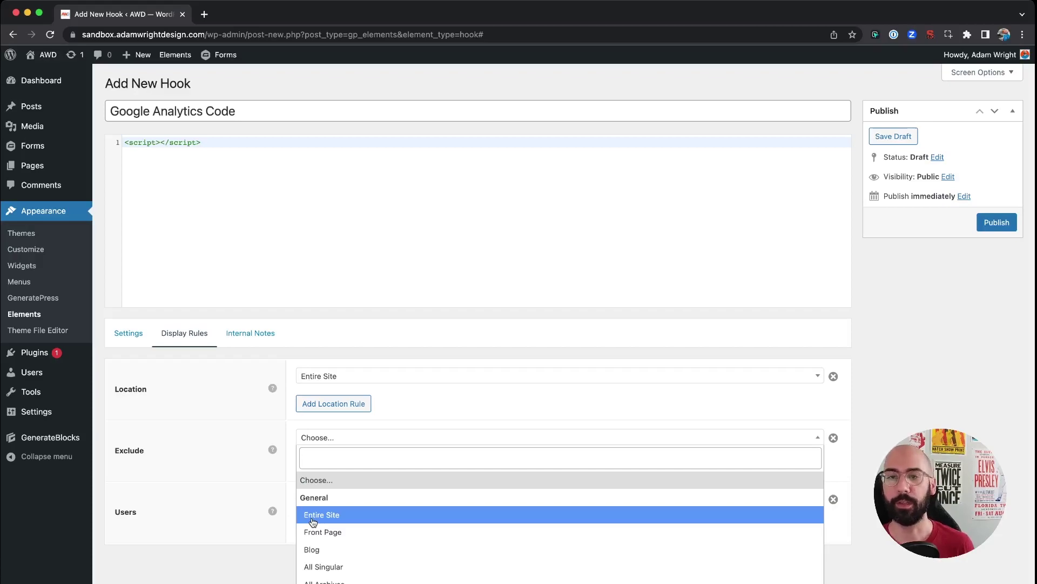
scroll(319, 529, "down", 5)
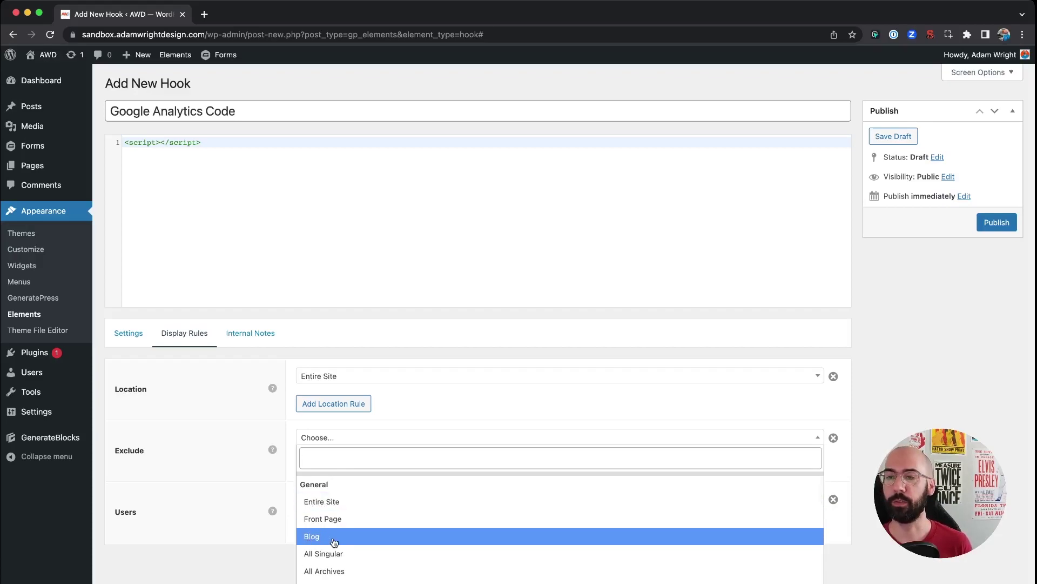
scroll(319, 541, "down", 1)
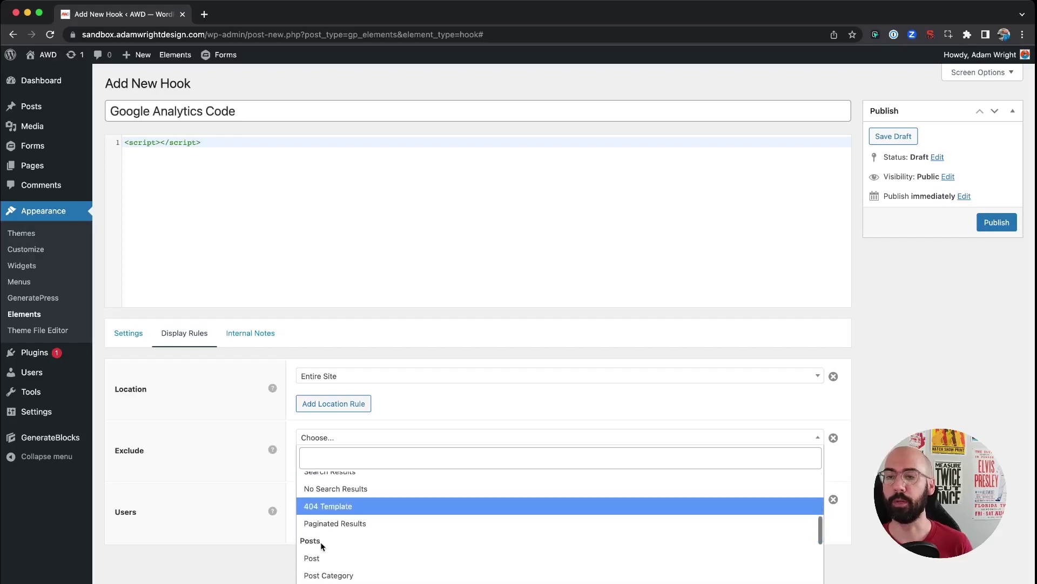
left_click(243, 459)
left_click(324, 498)
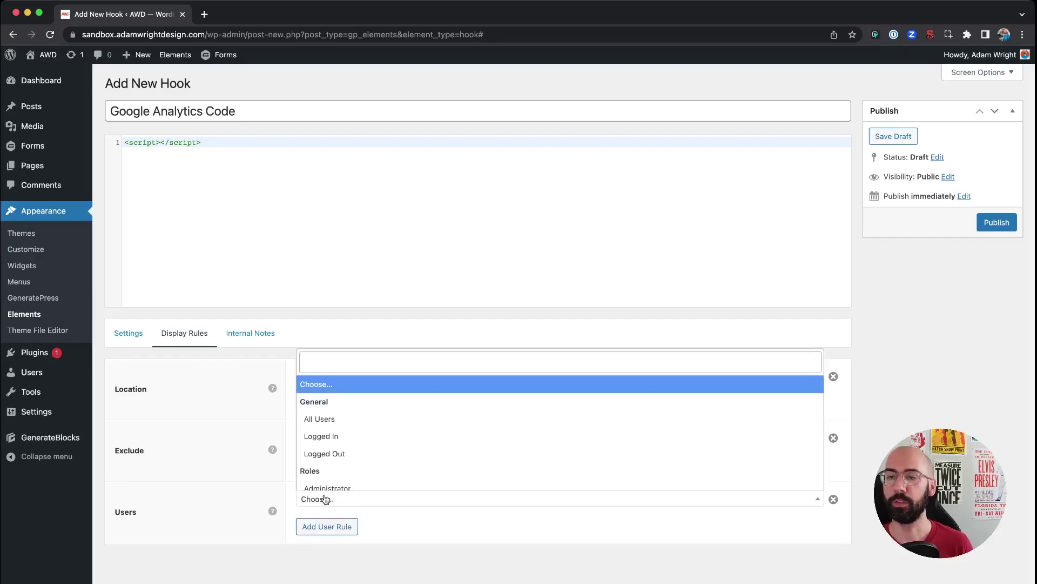
left_click(320, 421)
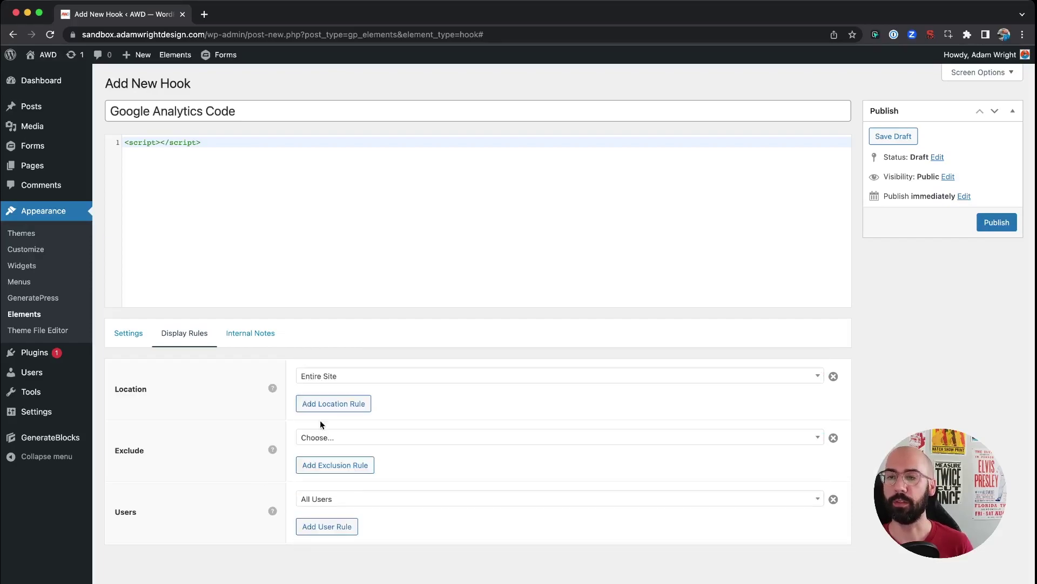
Step: Publish the Google Analytics Code hook and return to the Elements list
left_click(997, 223)
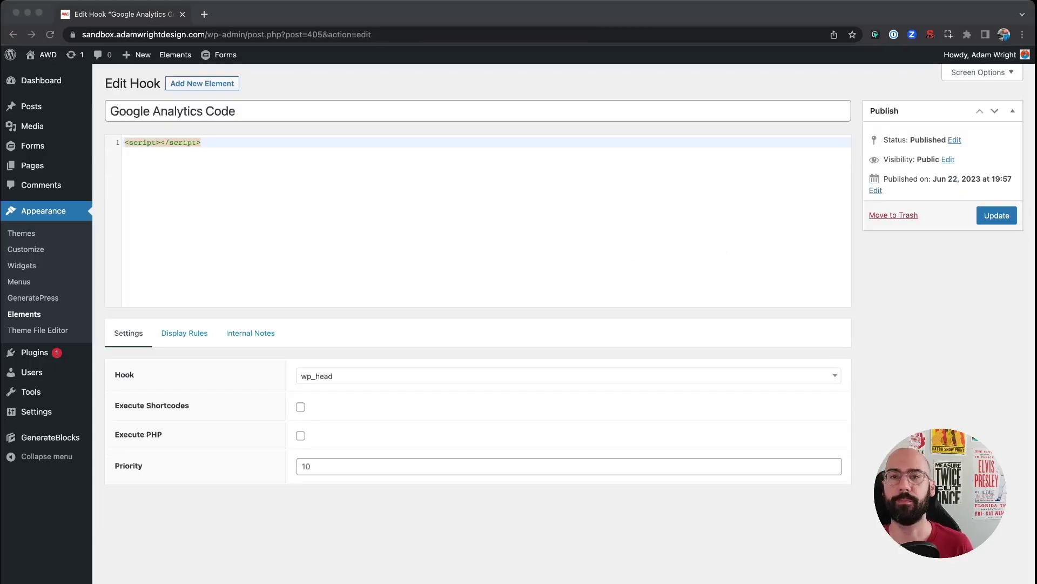
left_click(24, 314)
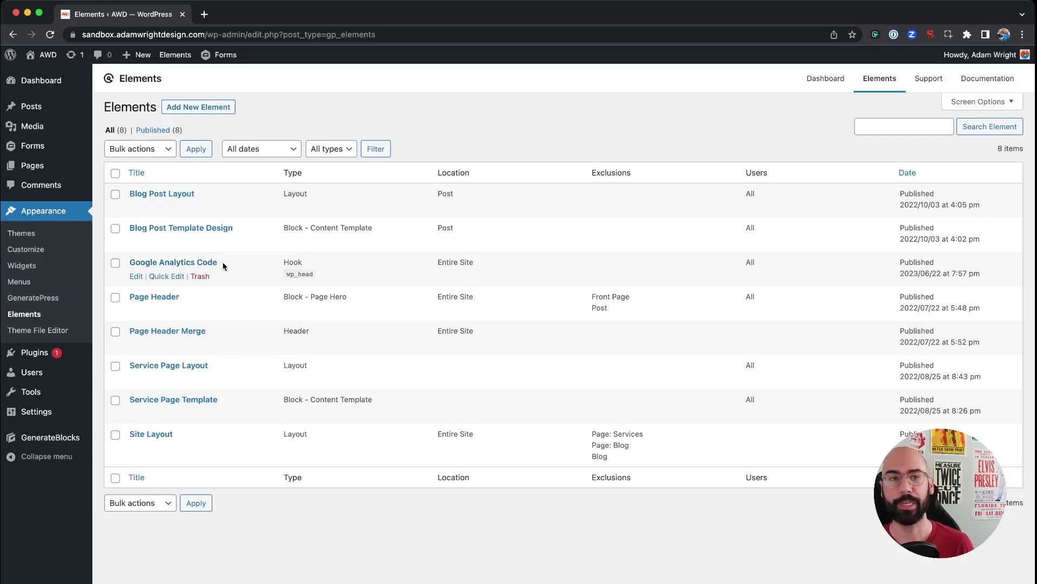
Step: Quick Edit the Google Analytics Code row to set its Status to Draft
left_click(173, 276)
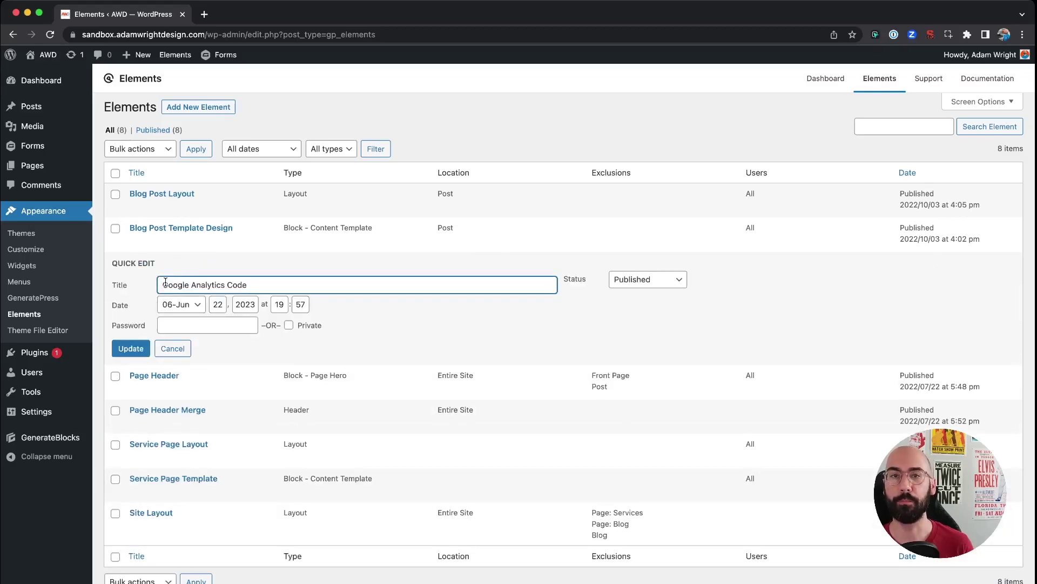
left_click(634, 281)
left_click(630, 307)
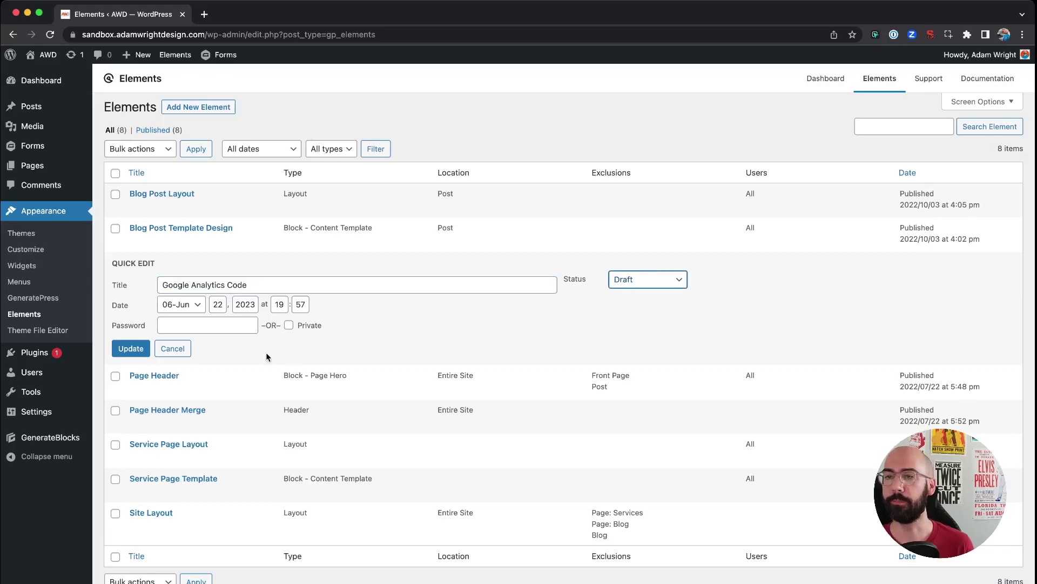
left_click(139, 349)
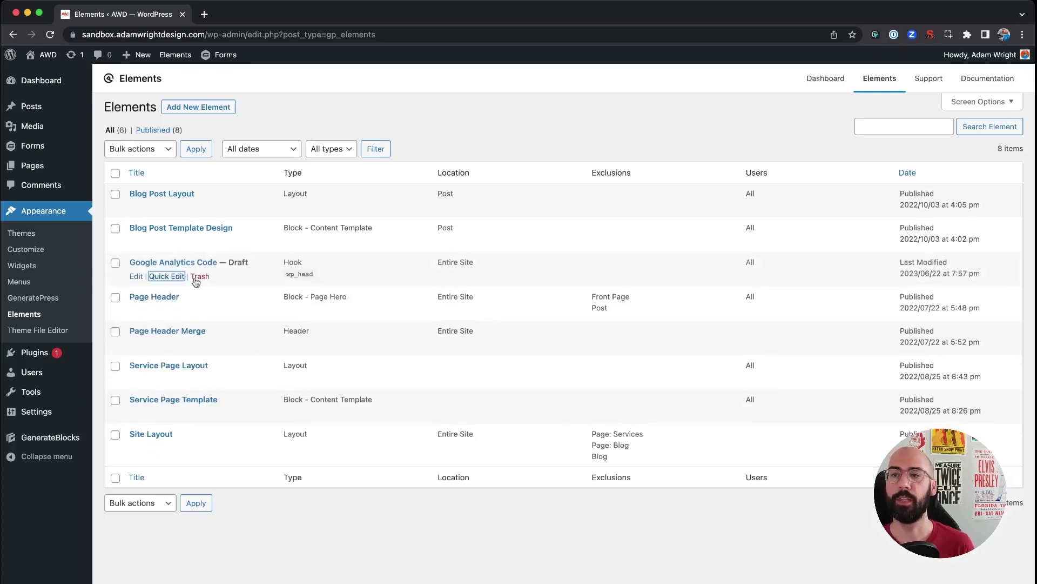